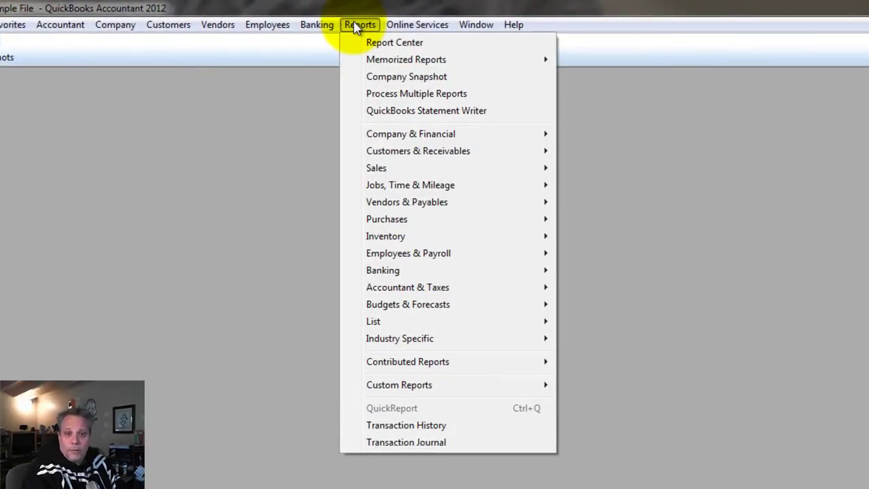
# Step: Open the Sales by Item Detail report for This Fiscal Year, then narrow and shift its window left
pyautogui.moveTo(410, 170)
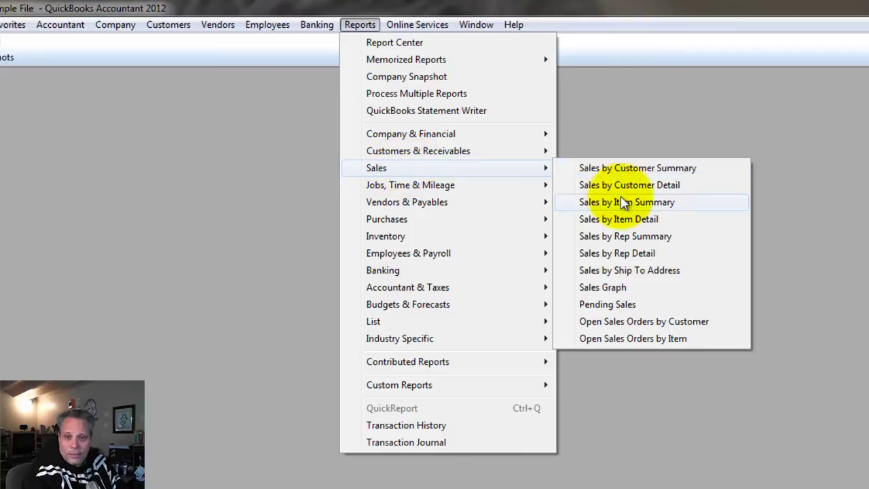
pyautogui.click(618, 217)
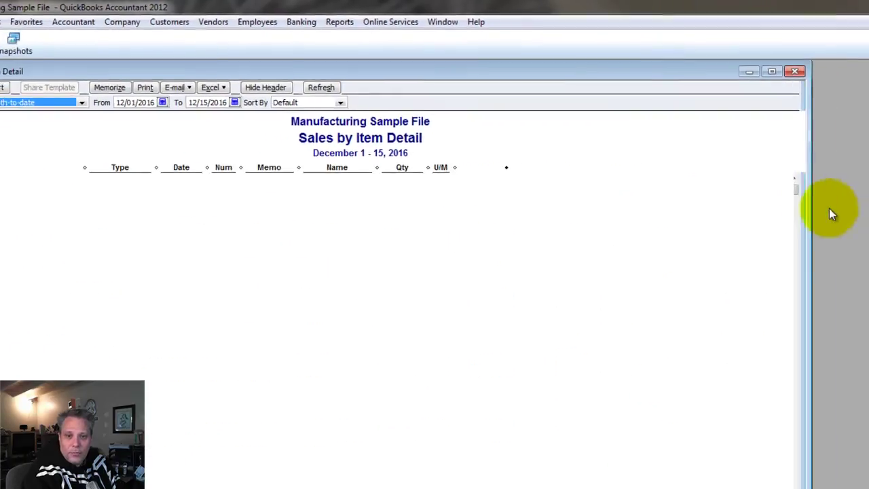
pyautogui.click(49, 101)
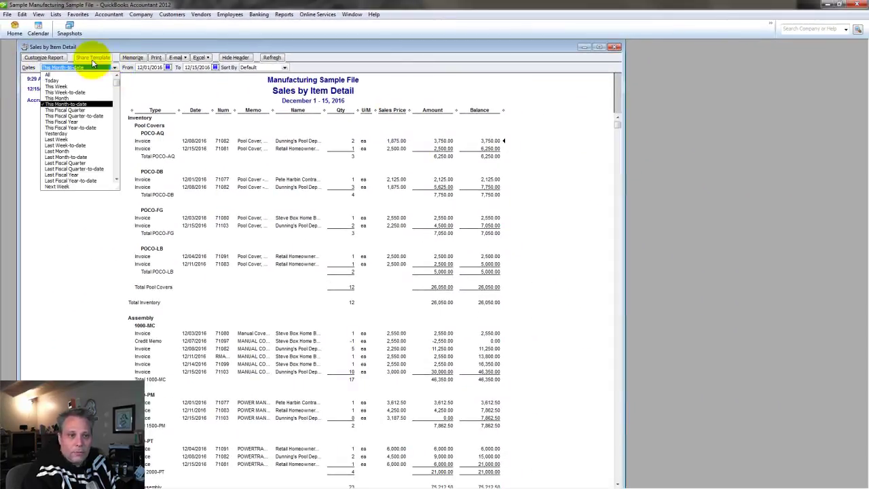
pyautogui.click(61, 122)
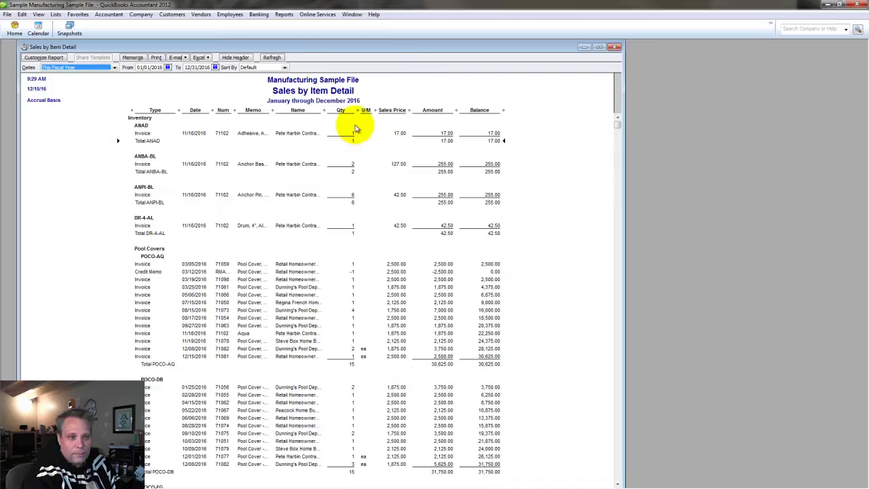
pyautogui.click(316, 252)
pyautogui.scroll(-15, 316, 249)
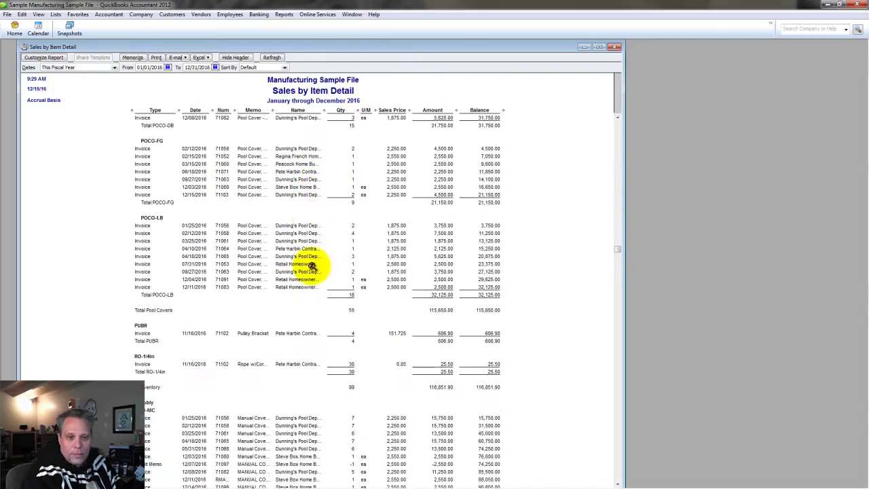
pyautogui.scroll(15, 313, 267)
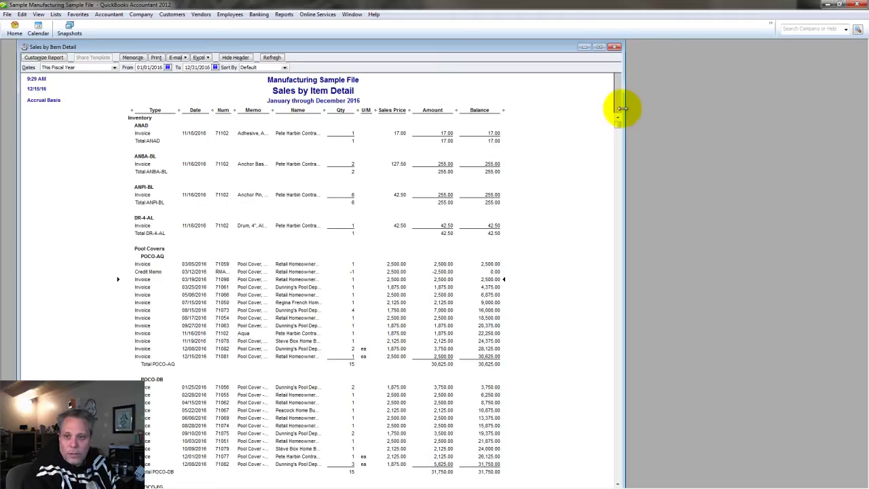
pyautogui.moveTo(623, 108); pyautogui.dragTo(520, 111)
pyautogui.moveTo(320, 45)
pyautogui.mouseDown()
pyautogui.moveTo(297, 49)
pyautogui.moveTo(310, 44)
pyautogui.mouseUp()
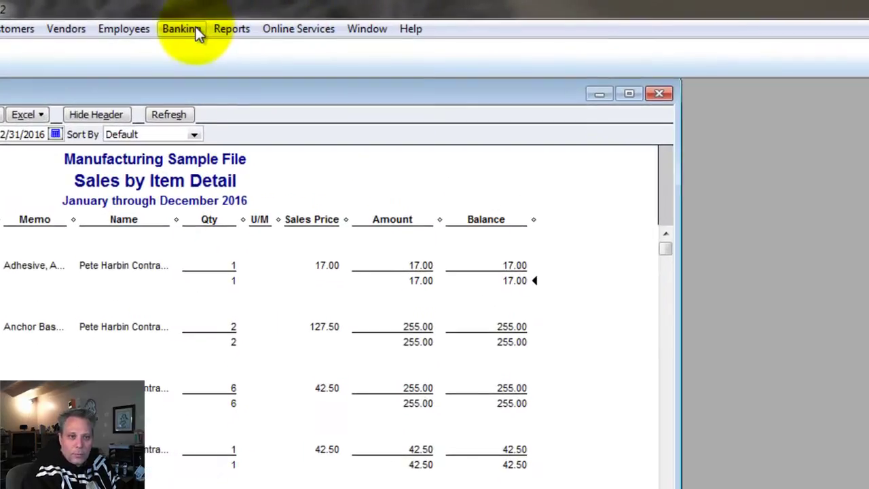
# Step: Open the Sales by Item Summary report from the Sales reports
pyautogui.click(243, 23)
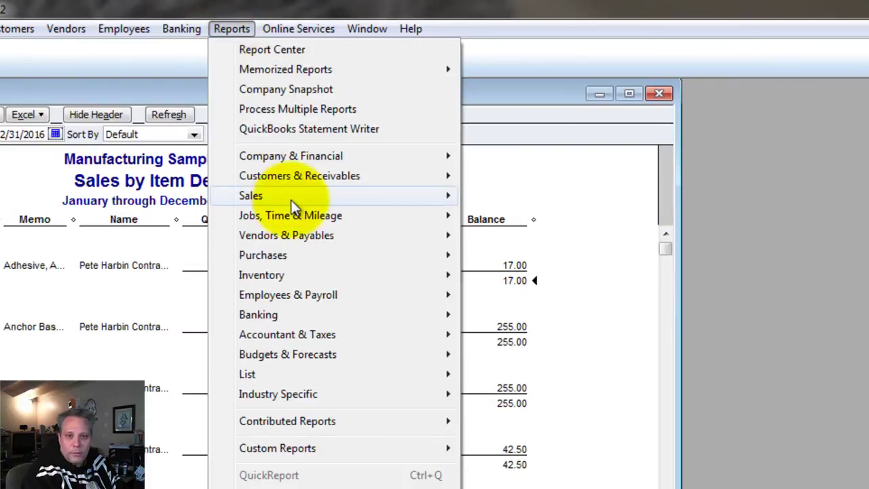
pyautogui.moveTo(290, 200)
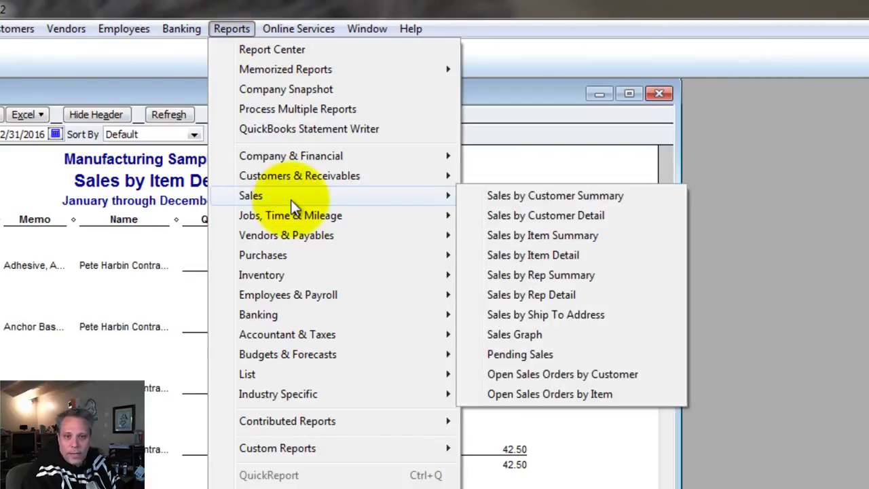
pyautogui.click(555, 235)
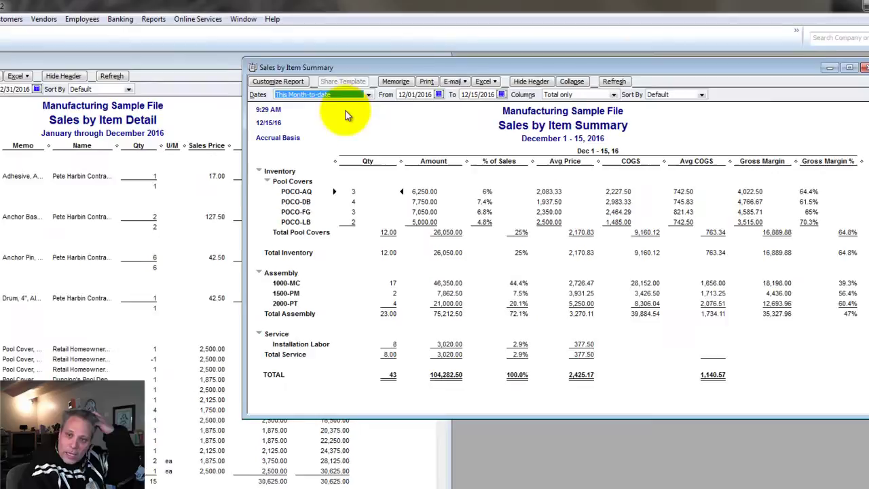
# Step: Set the Sales by Item Summary dates to This Fiscal Year and widen the window leftward
pyautogui.click(365, 95)
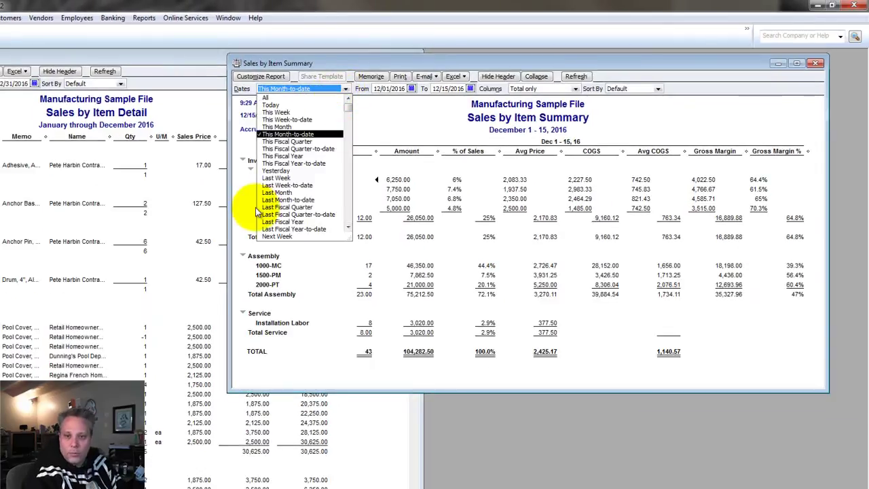
pyautogui.click(282, 156)
pyautogui.moveTo(227, 476); pyautogui.dragTo(194, 475)
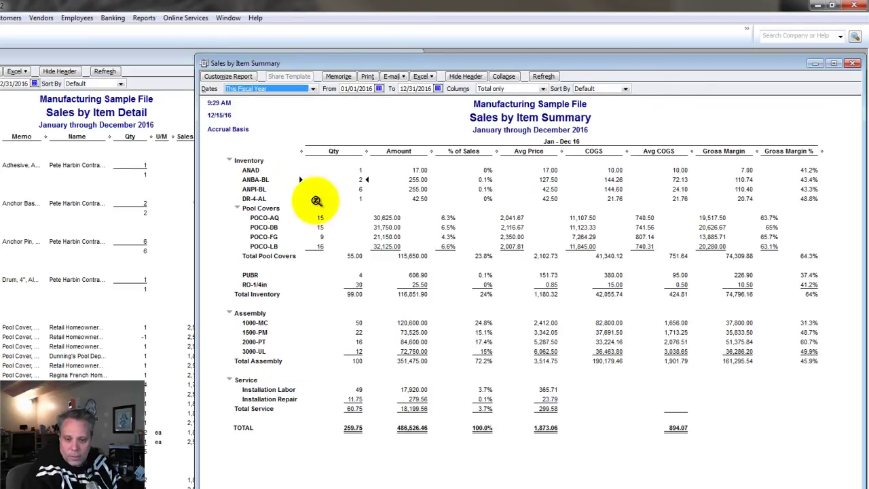
pyautogui.click(448, 228)
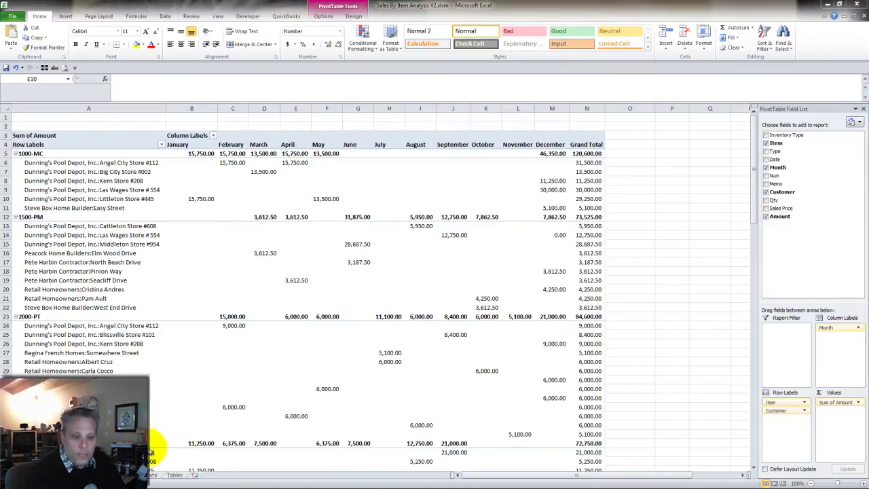
pyautogui.click(149, 477)
pyautogui.click(152, 476)
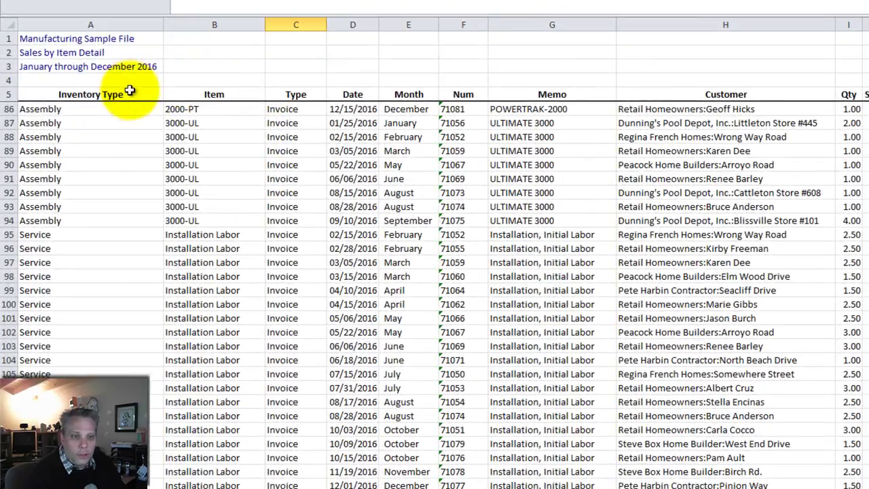
pyautogui.click(132, 90)
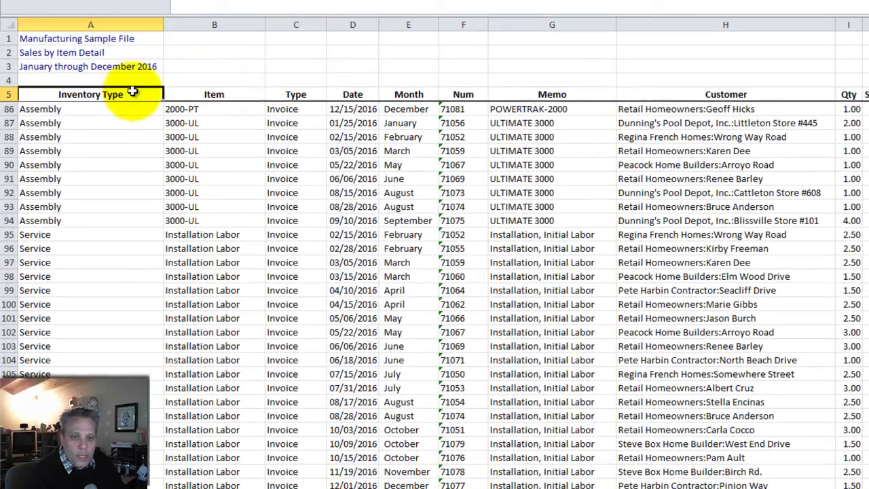
pyautogui.press('Down')
pyautogui.press('Down')
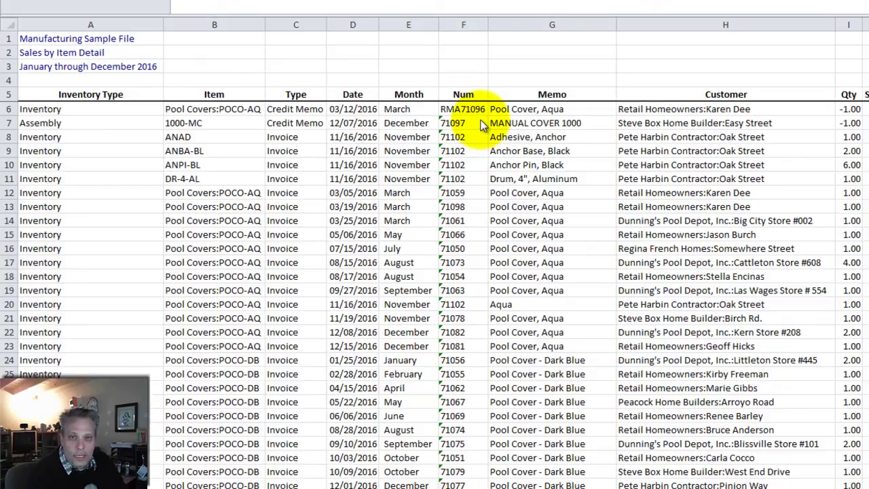
pyautogui.click(407, 25)
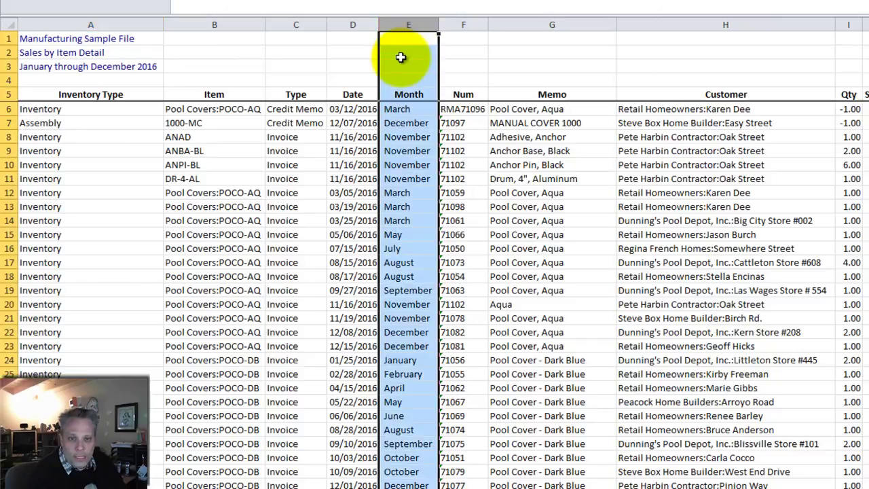
pyautogui.click(352, 108)
pyautogui.click(392, 110)
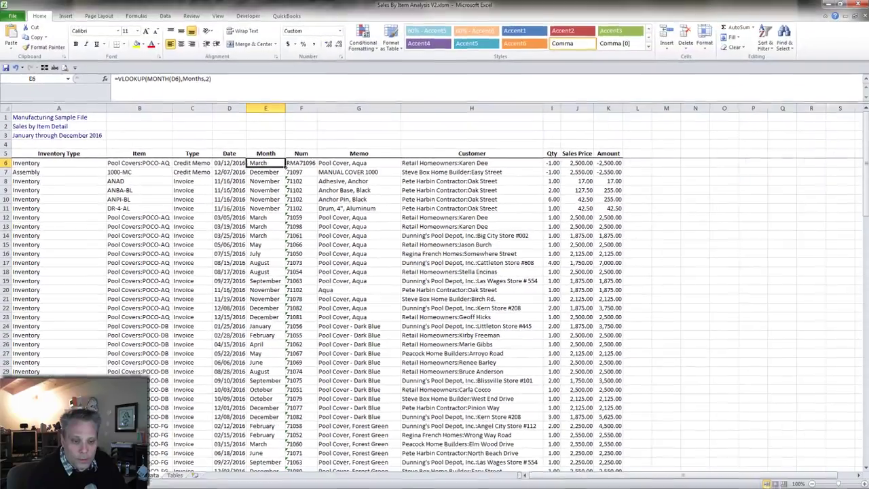
pyautogui.hotkey('ctrl', 'pagedown')
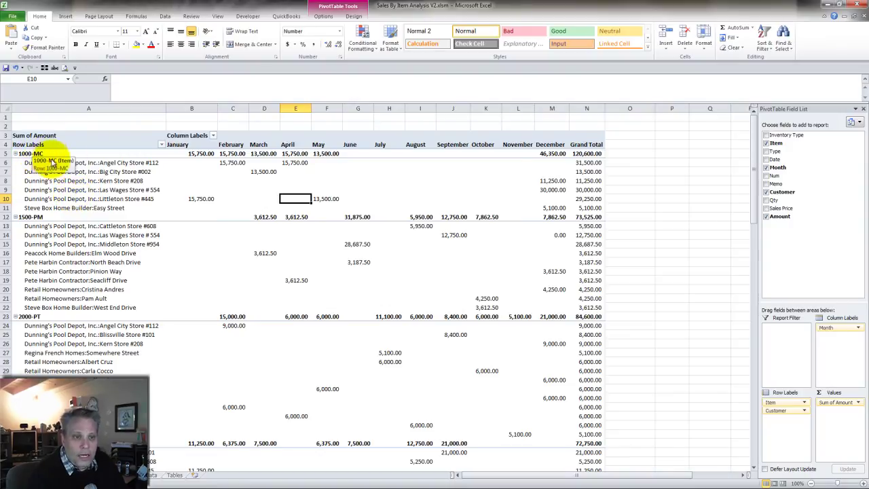
# Step: Move Customer above Item in the pivot's row labels, then switch to the Firefox store page
pyautogui.click(124, 163)
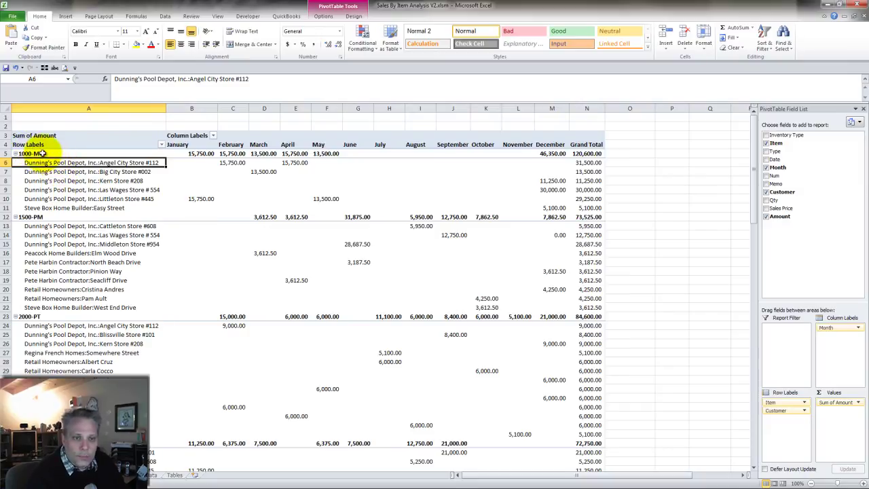
pyautogui.click(240, 140)
pyautogui.click(301, 165)
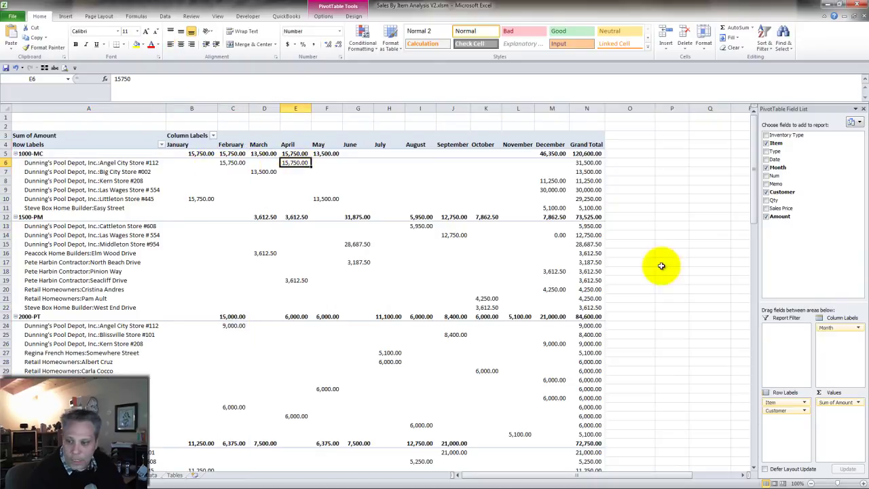
pyautogui.moveTo(790, 402); pyautogui.dragTo(779, 408)
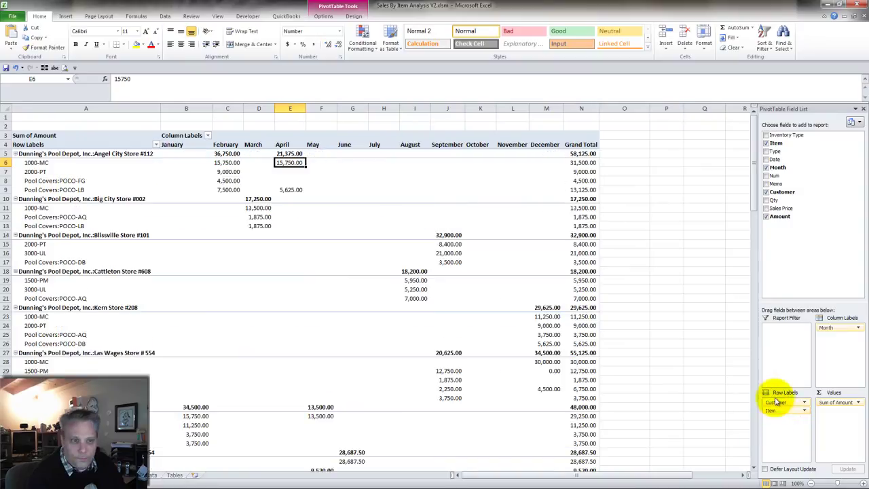
pyautogui.click(224, 163)
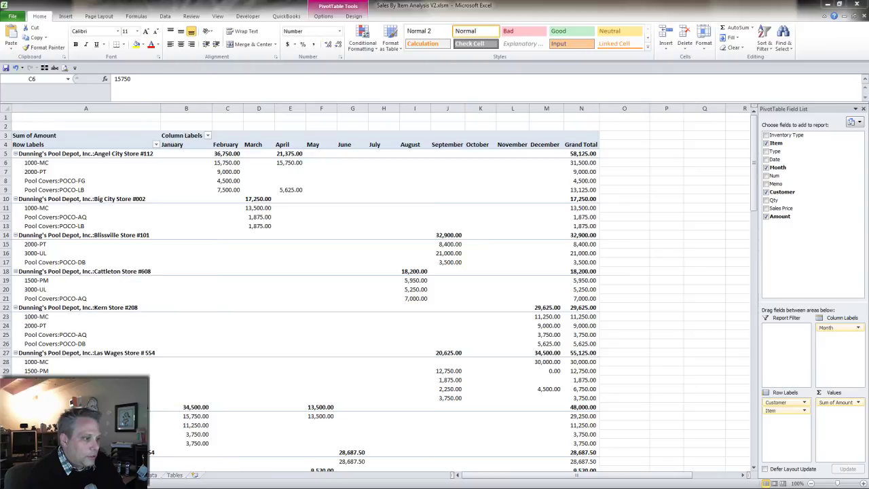
pyautogui.hotkey('alt', 'Tab')
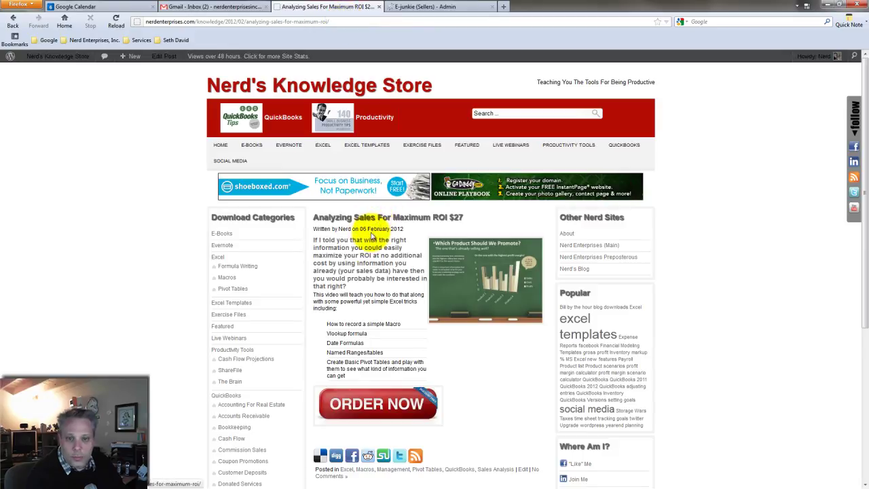
# Step: Scroll down through the 'Analyzing Sales For Maximum ROI' blog post
pyautogui.scroll(-1, 366, 251)
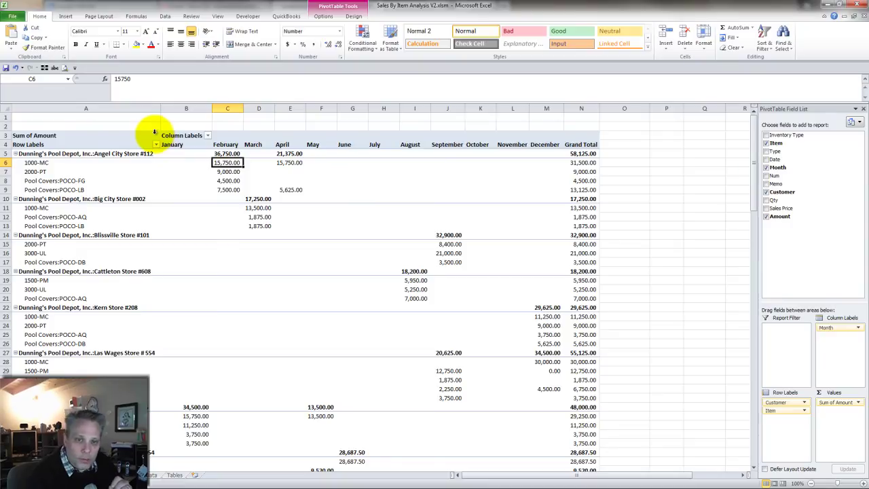
# Step: Inspect the Angel City Store #112 and 1000-MC rows and select the February–October columns
pyautogui.click(70, 164)
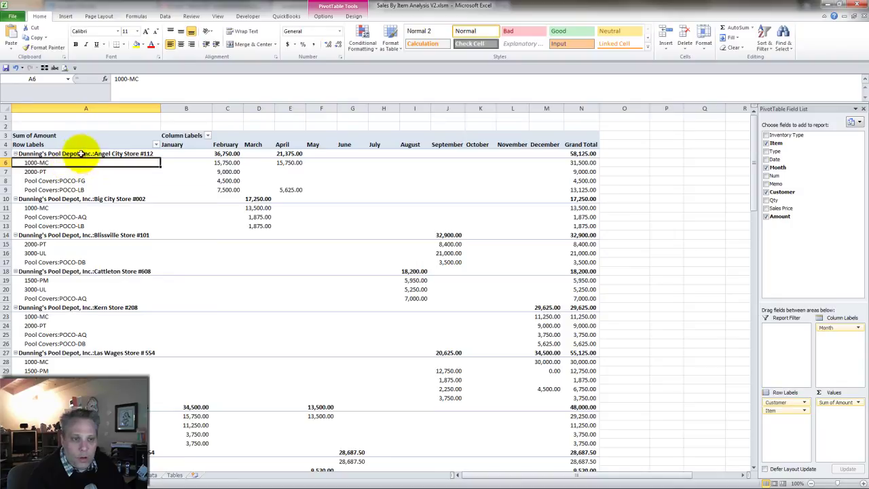
pyautogui.click(105, 155)
pyautogui.click(56, 165)
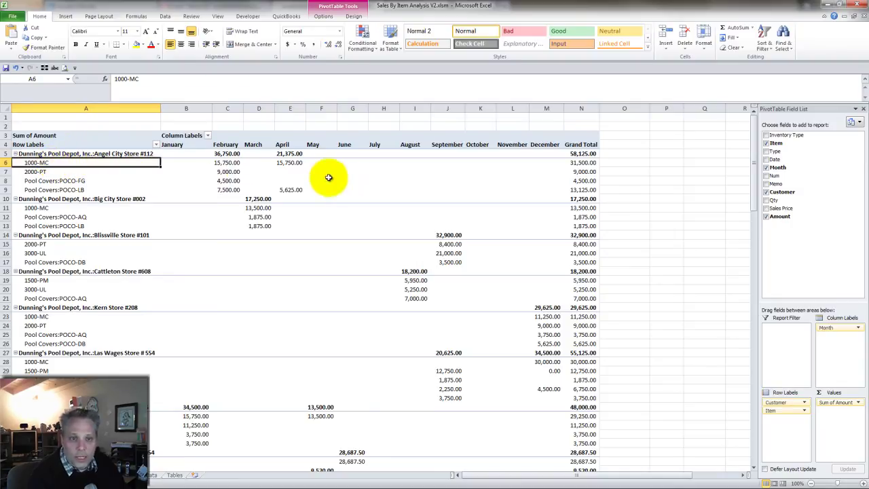
pyautogui.click(230, 163)
pyautogui.moveTo(228, 108); pyautogui.dragTo(491, 107)
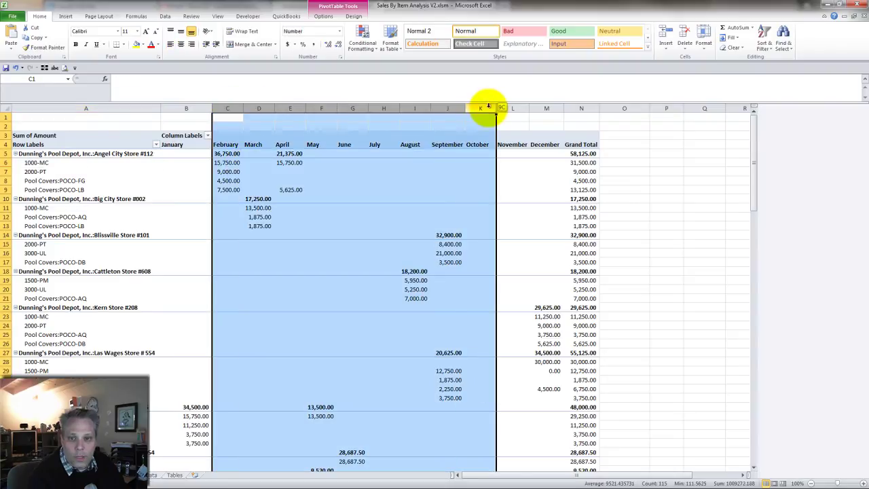
pyautogui.click(313, 182)
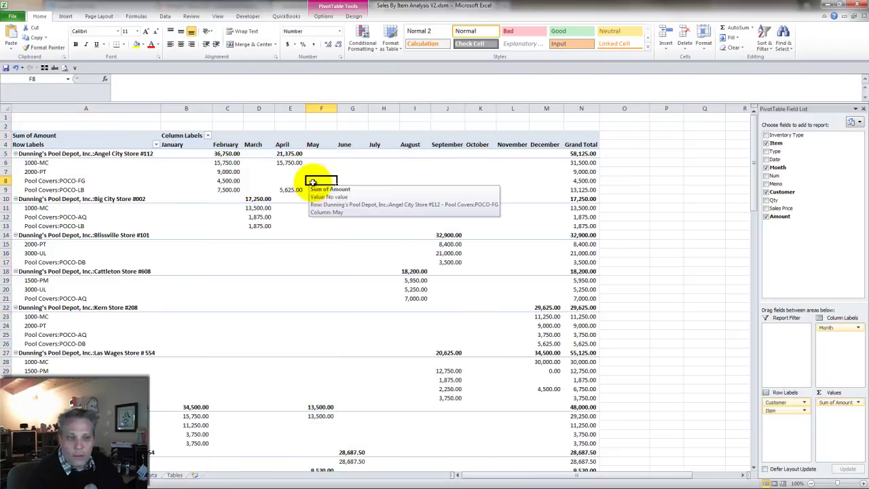
pyautogui.hotkey('alt', 'Tab')
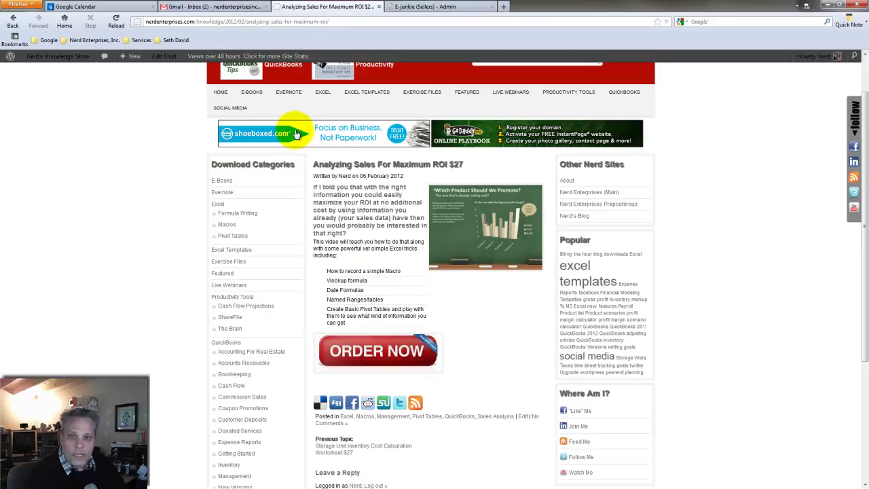